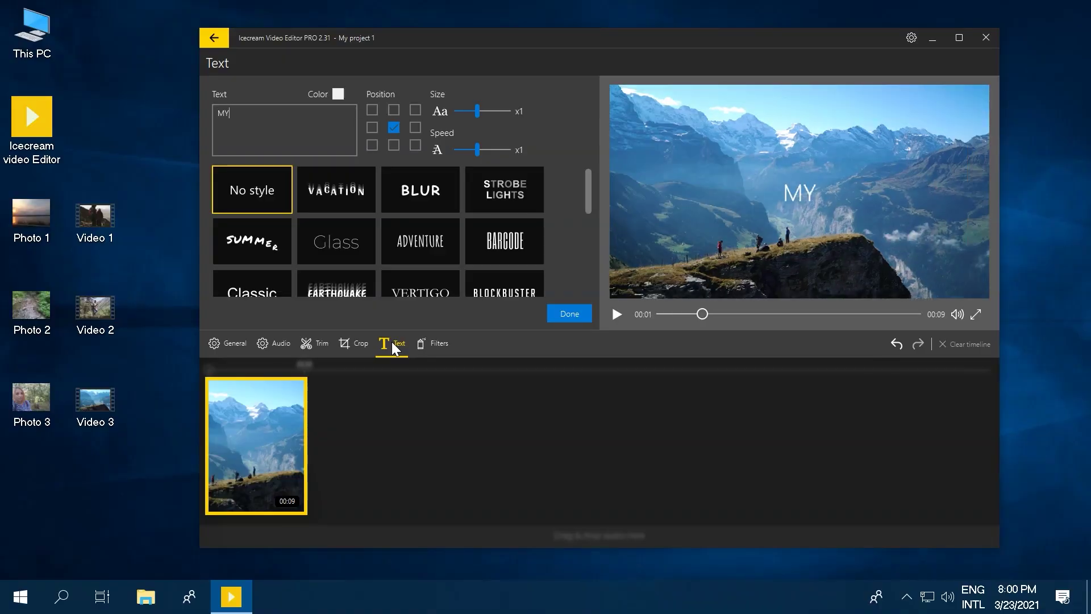
- Try the Vacation, Bloom, Verda, Mist, Berry, Stone and Massacre styles on the 'MY SUMMER 2021' caption
left_click(336, 189)
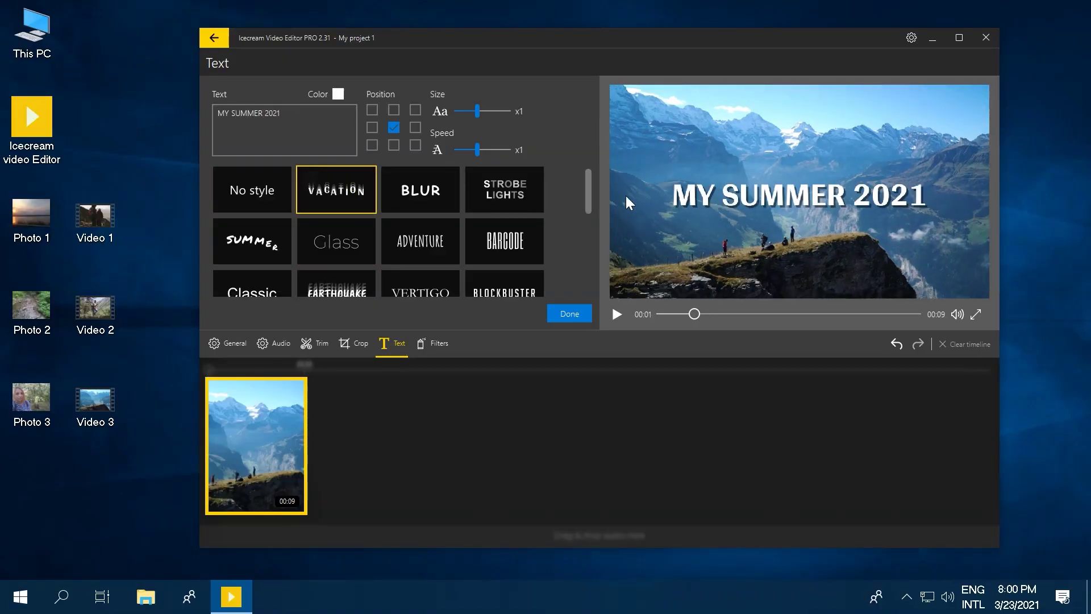
scroll(398, 238, "down", 5)
left_click(381, 244)
left_click(268, 236)
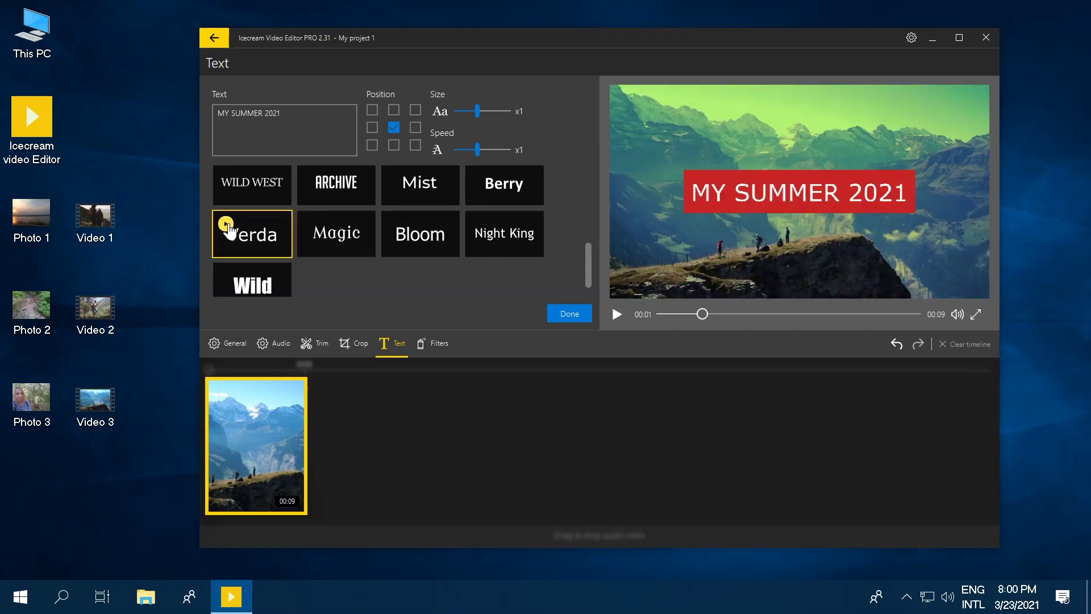
left_click(311, 179)
left_click(391, 180)
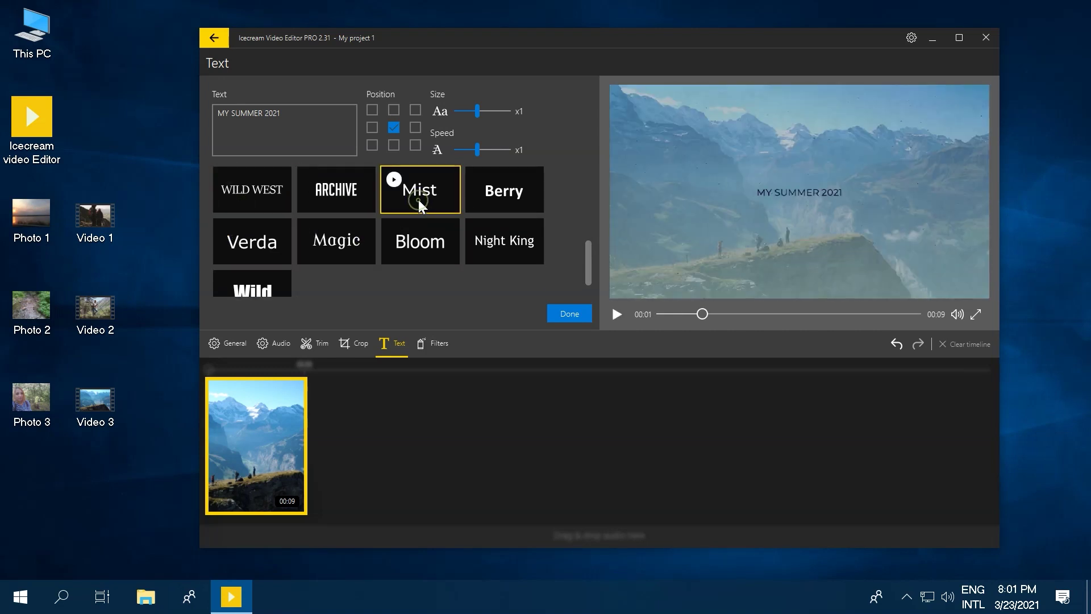
left_click(480, 181)
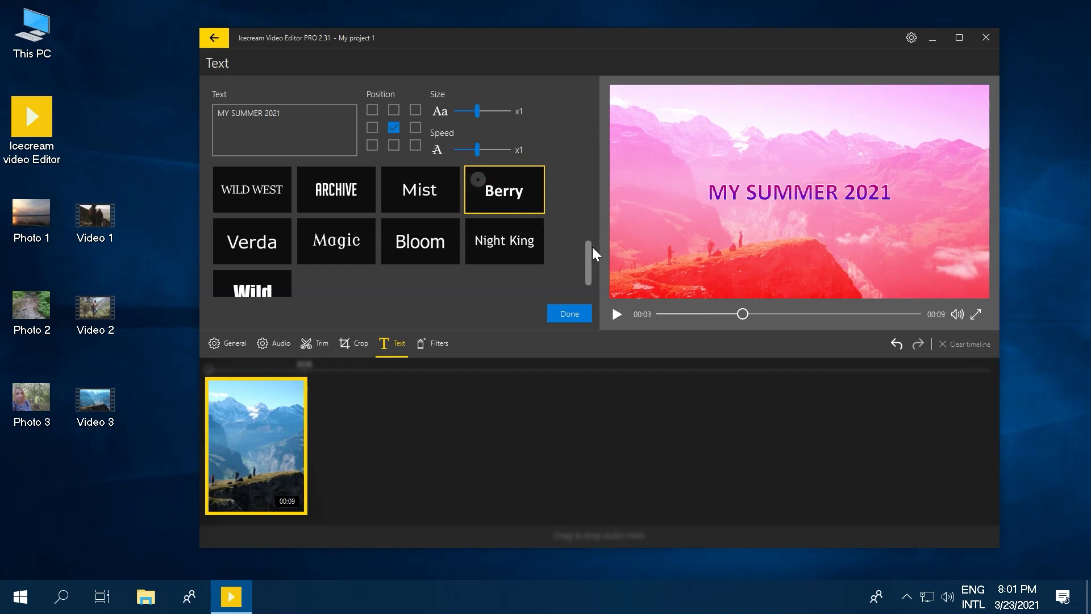
scroll(546, 262, "up", 3)
left_click(511, 269)
left_click(433, 267)
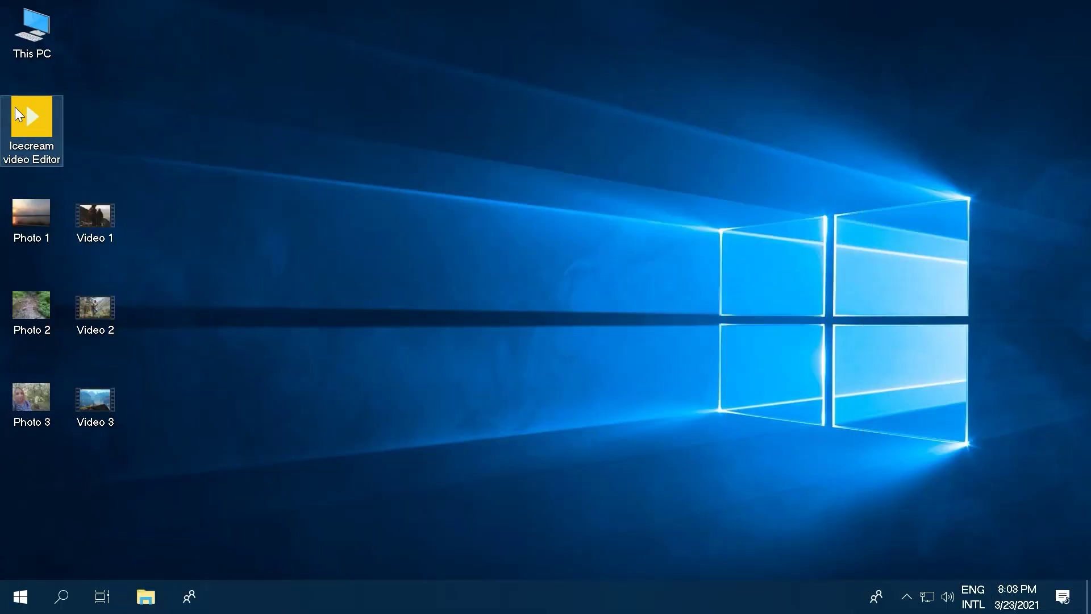
- Launch Icecream Video Editor from its desktop shortcut
double_click(19, 114)
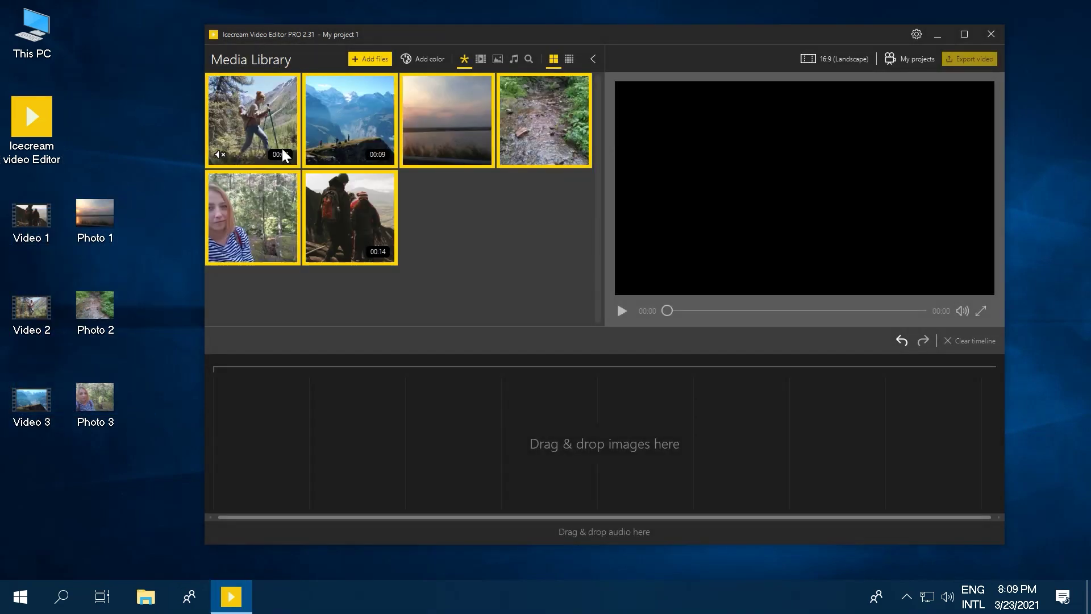
- Drop the six selected Media Library items onto the timeline, hiking clip first
left_click_drag(264, 118, 275, 390)
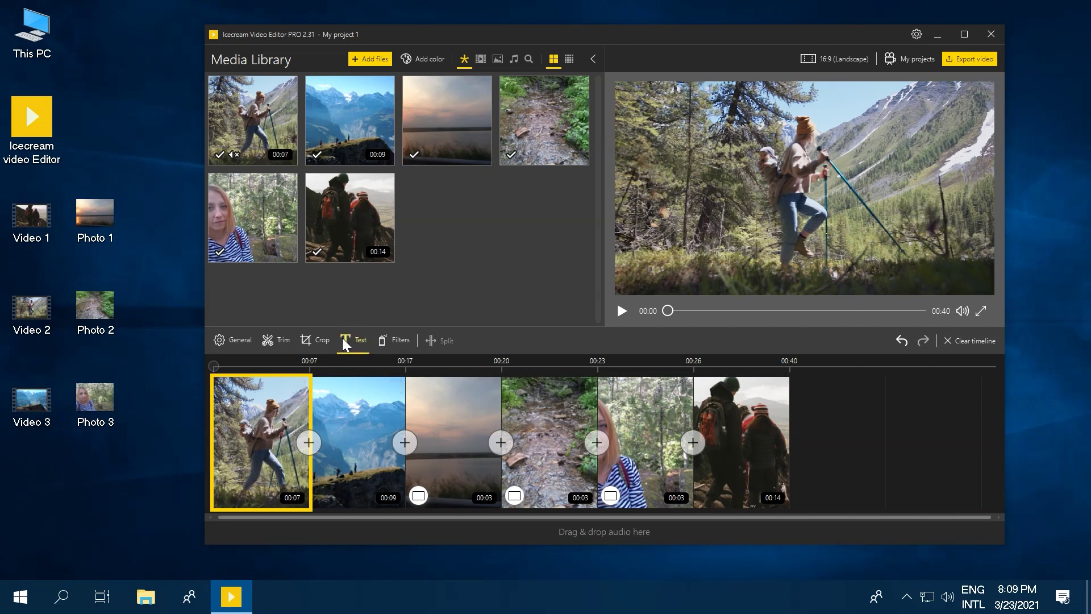
- Open the Text editor for the opening 7-second hiking clip
left_click(356, 344)
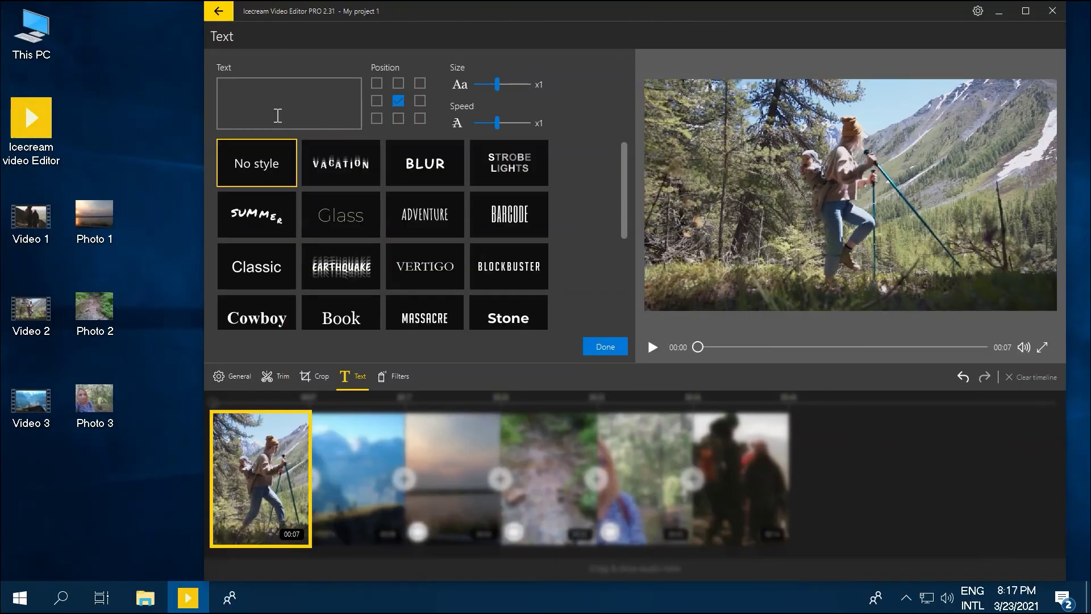
- Title the clip 'My hiking trip 2021', compare Vacation, Blur, Adventure and Classic, and keep Summer
type("hiki")
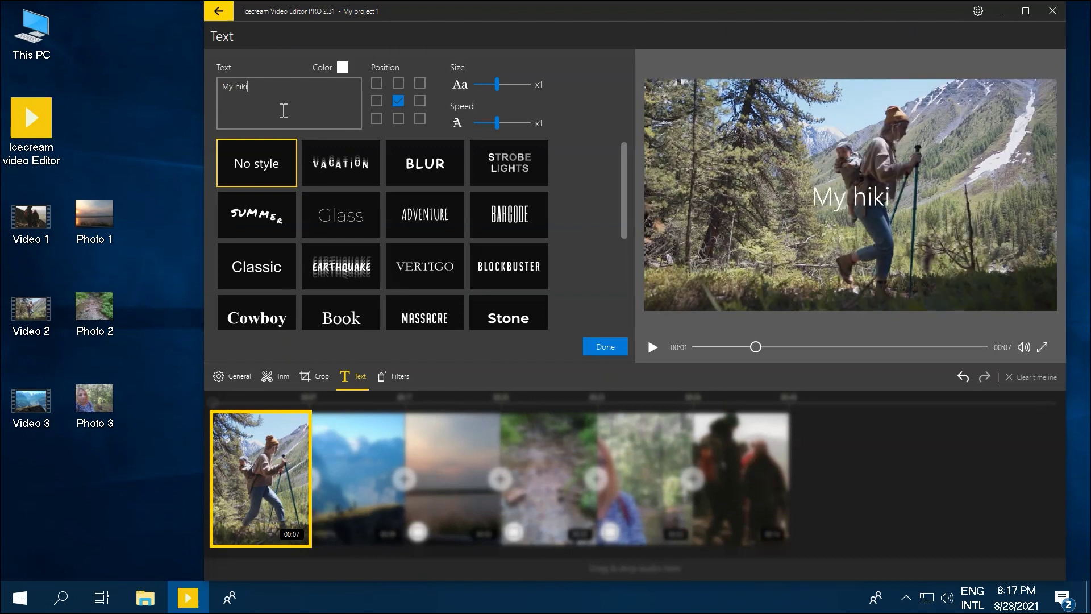
type("ng trip 2021")
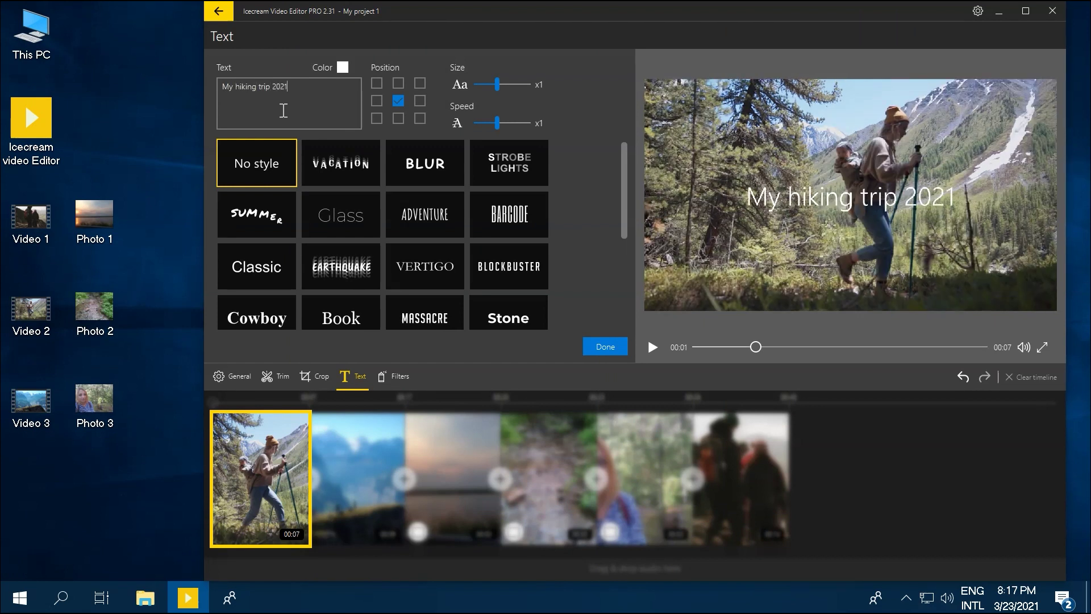
left_click(339, 176)
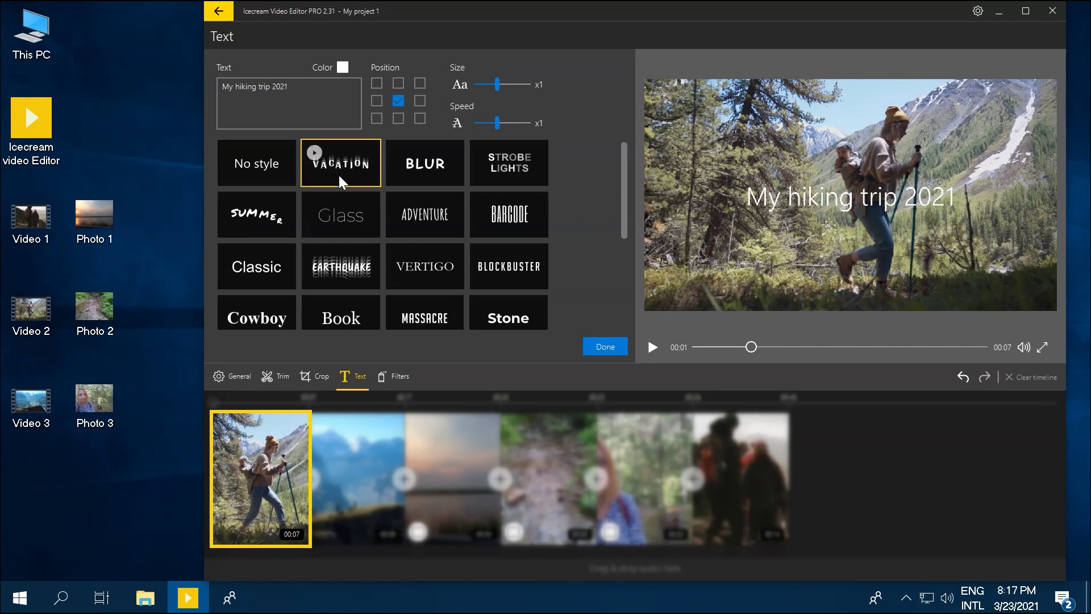
left_click(399, 172)
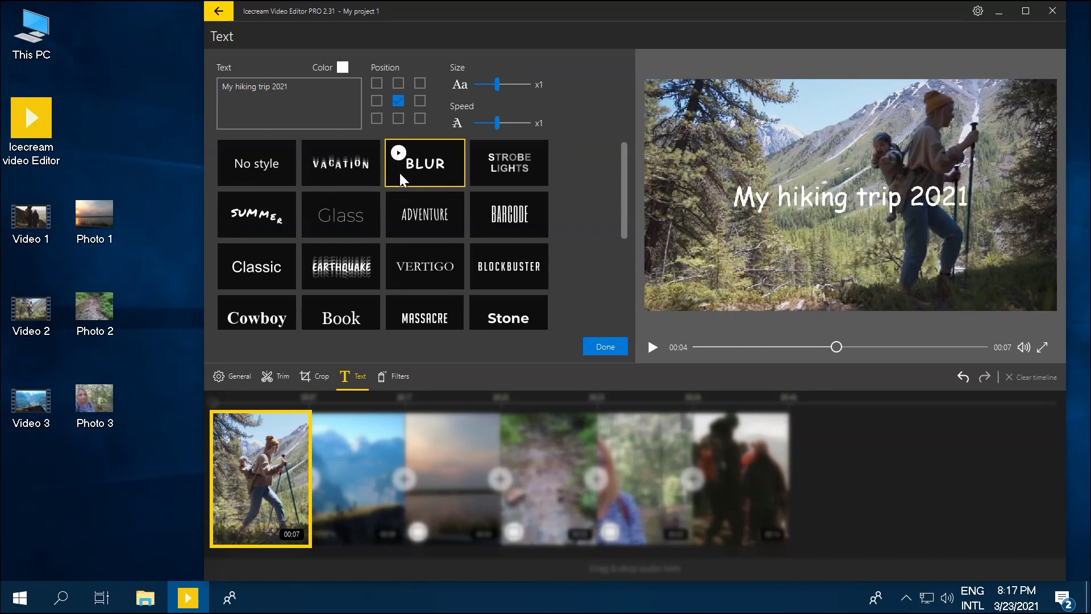
left_click(241, 231)
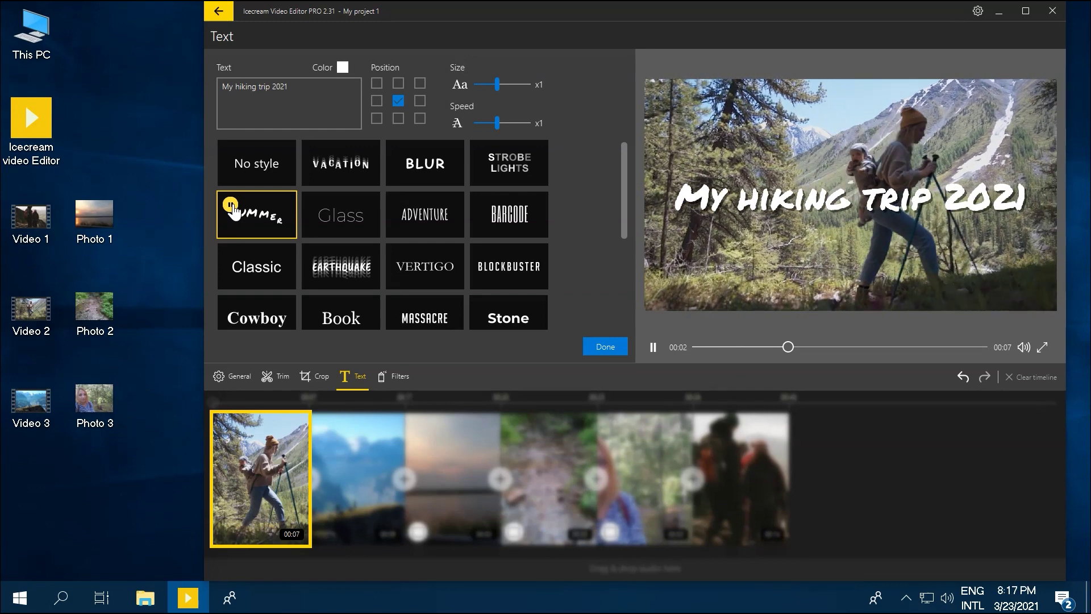
left_click(401, 223)
left_click(399, 206)
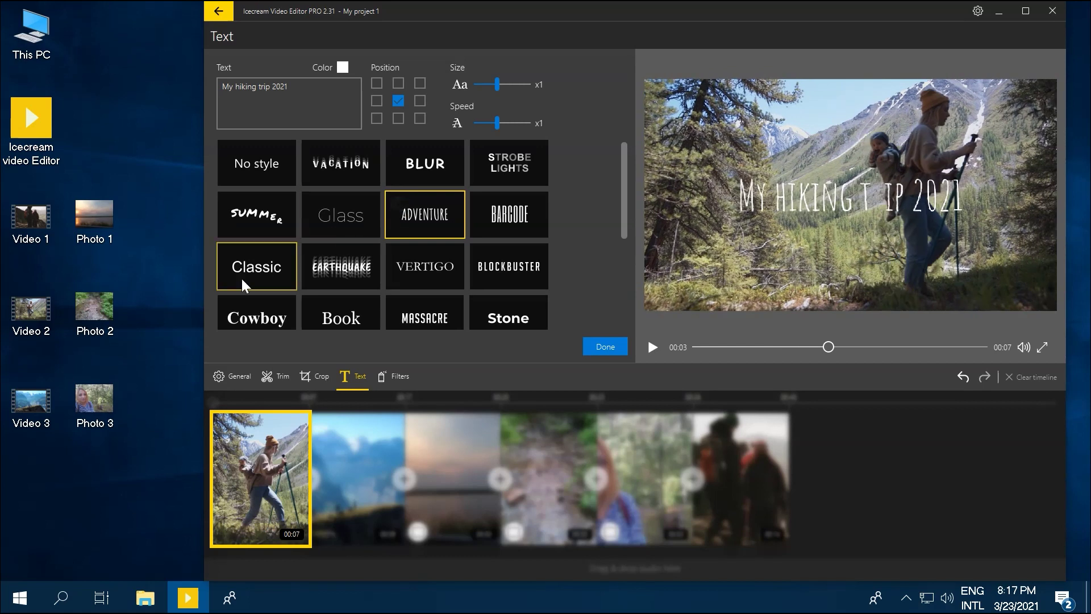
left_click(240, 275)
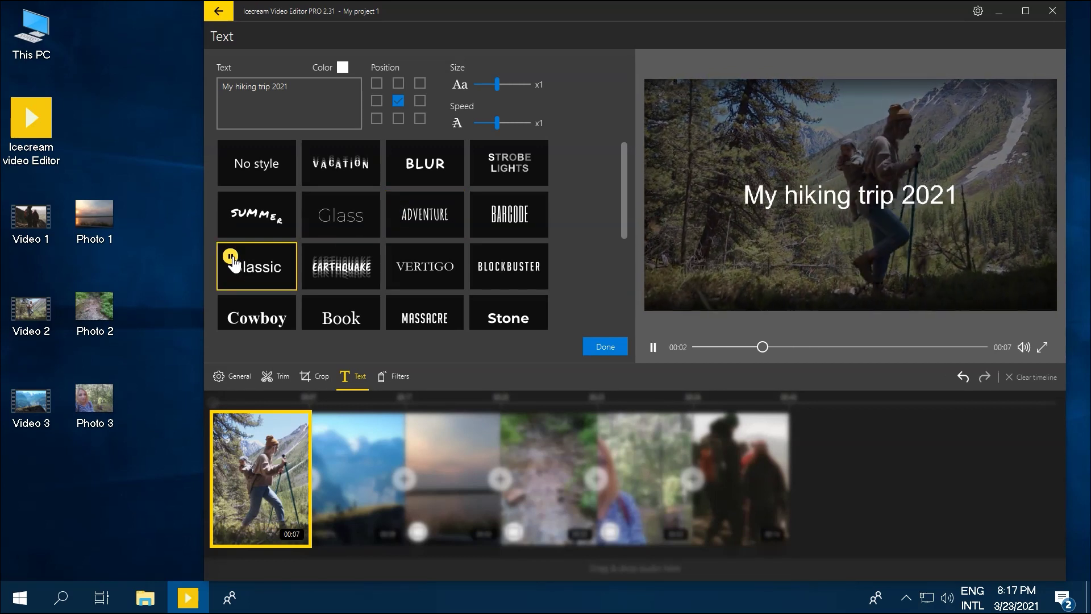
left_click(230, 257)
left_click(251, 230)
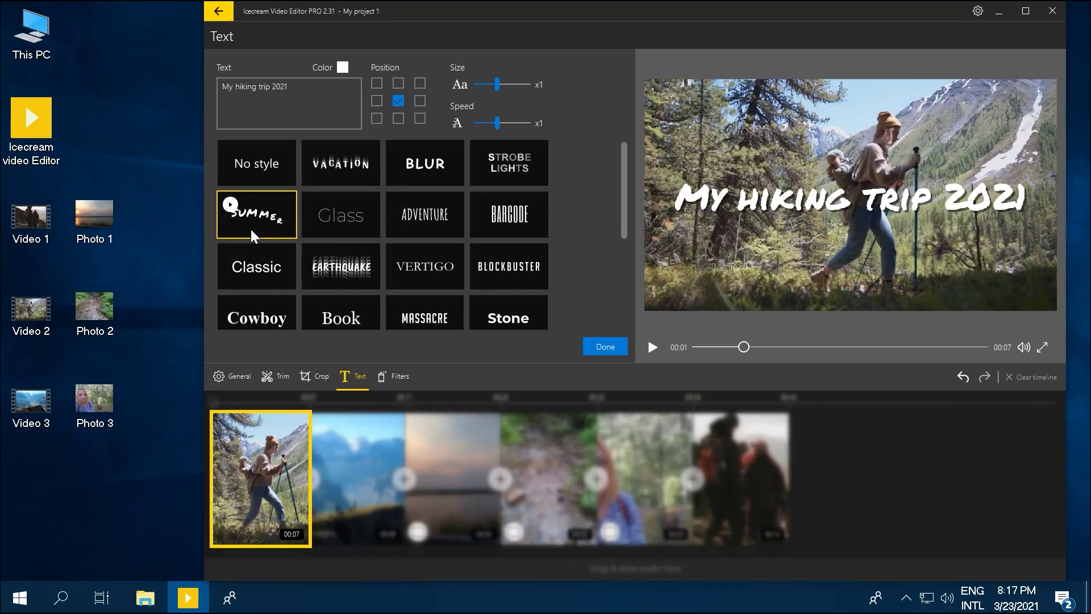
- Make the hiking caption text light yellow
left_click(342, 67)
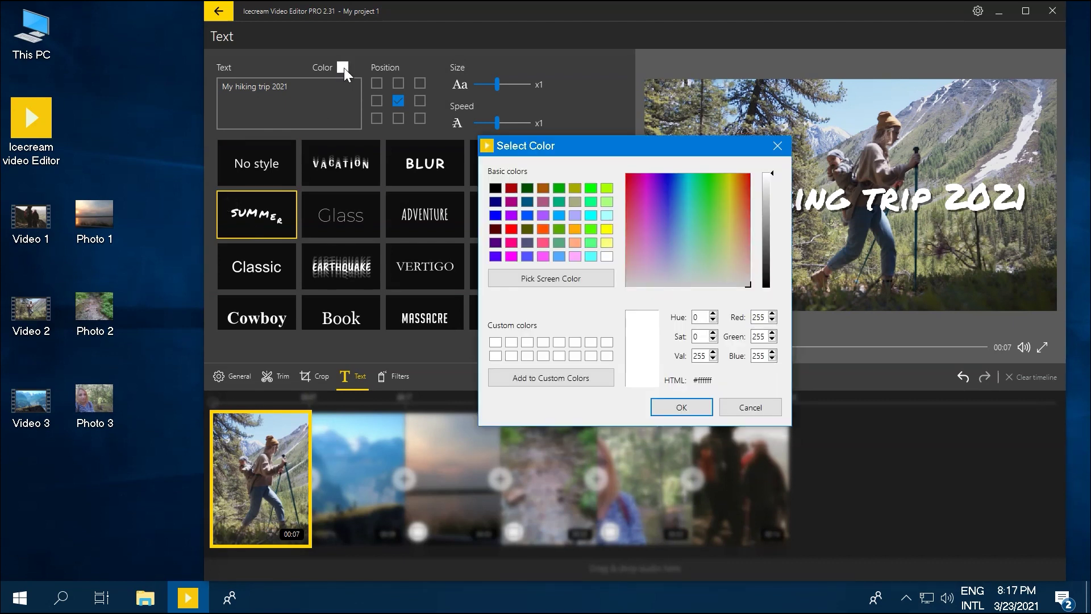
left_click(606, 242)
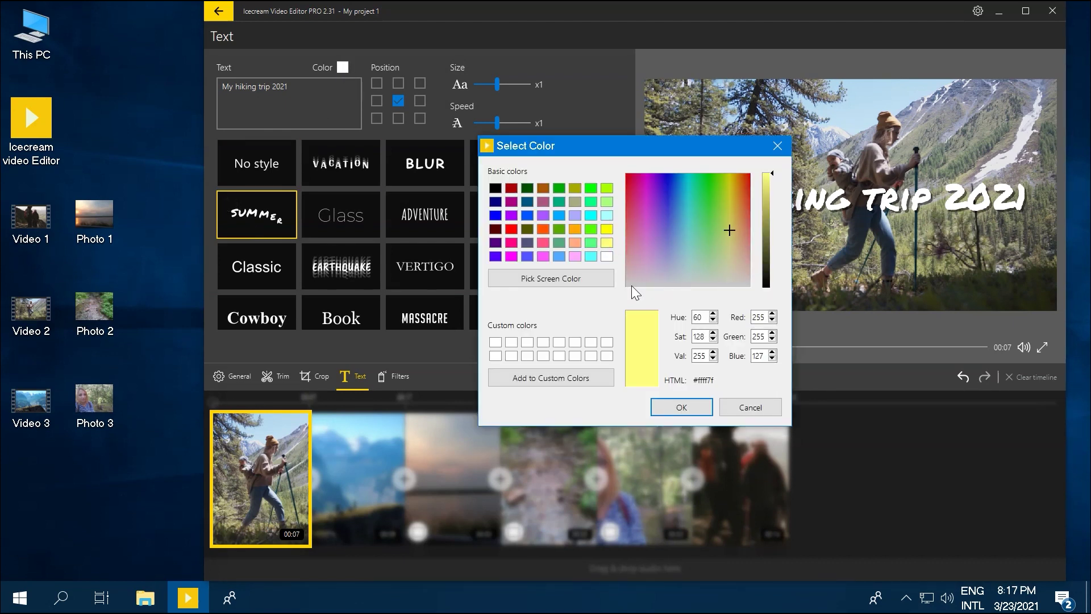
left_click(685, 406)
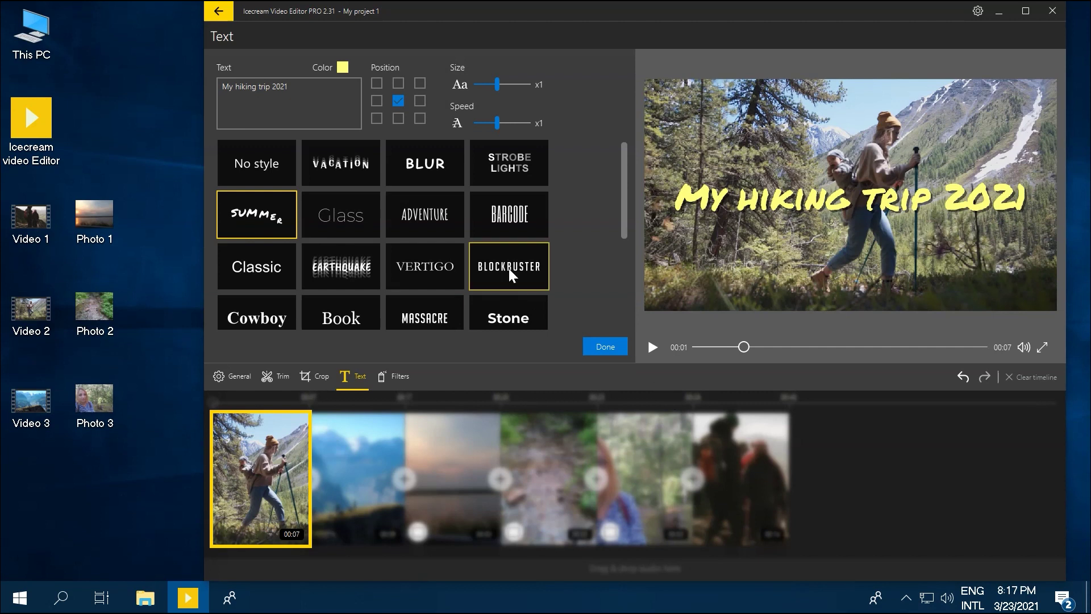
- Place the caption bottom-right with x0.5 size and x0.5 animation speed
left_click(376, 84)
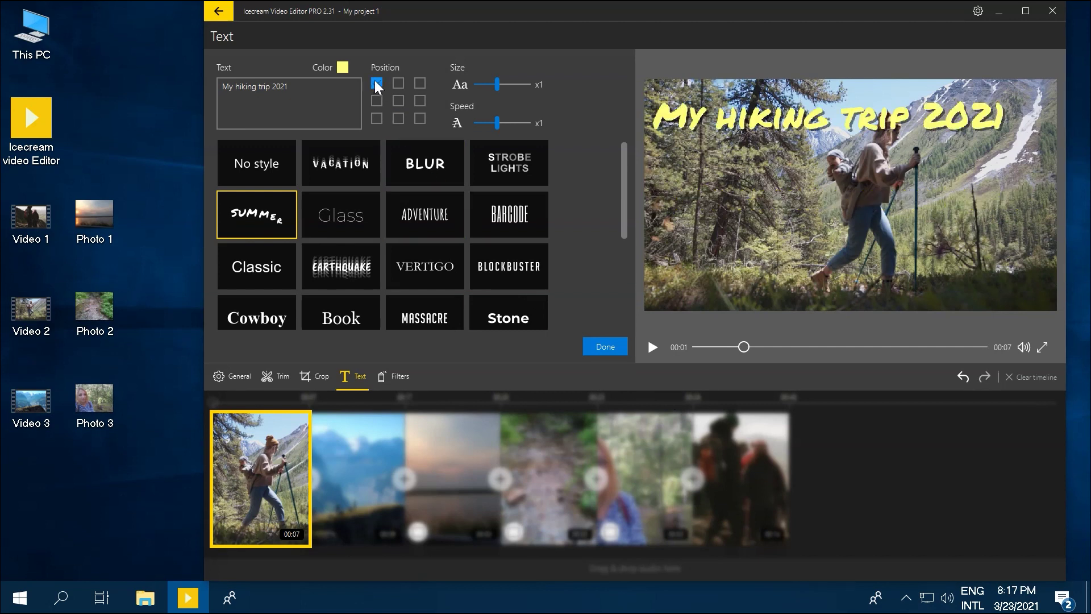
left_click(377, 119)
left_click(420, 119)
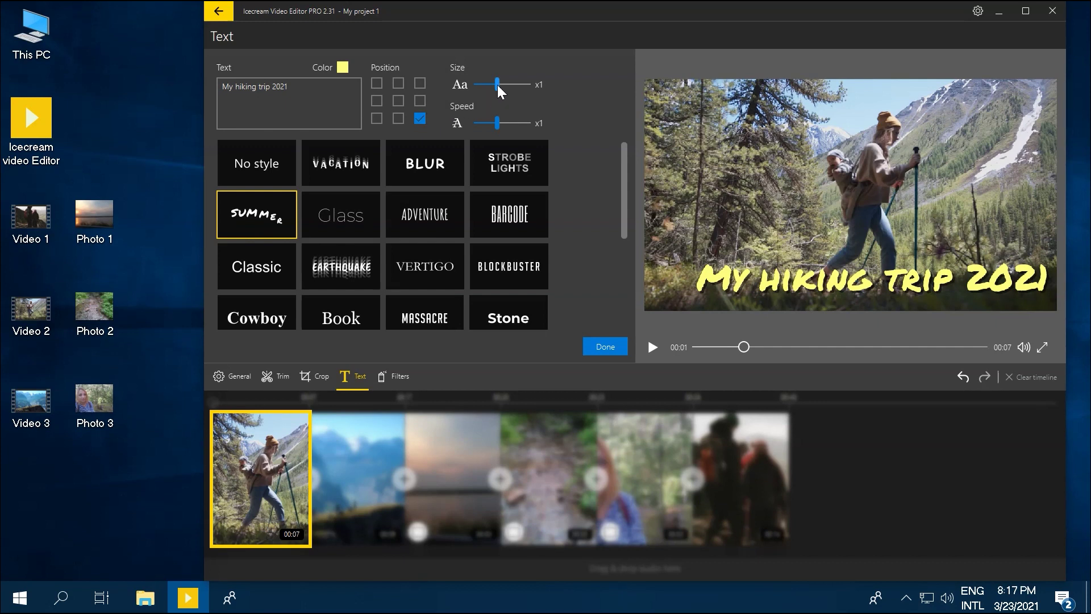
left_click_drag(498, 86, 468, 86)
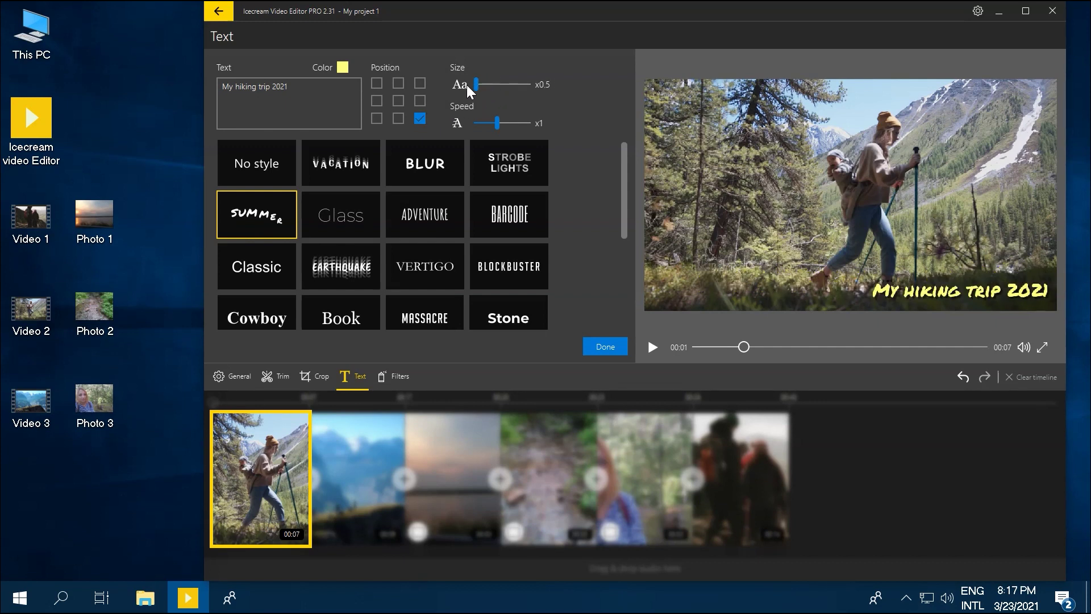
left_click_drag(498, 124, 479, 130)
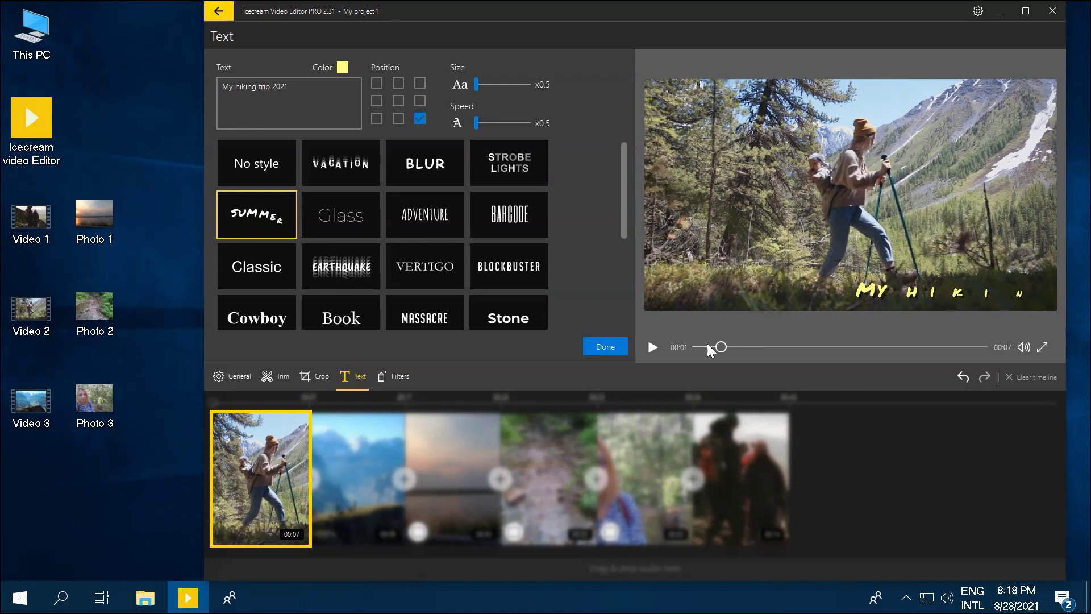
- Preview the 'My hiking trip 2021' title animation, then finish with Done
left_click(653, 347)
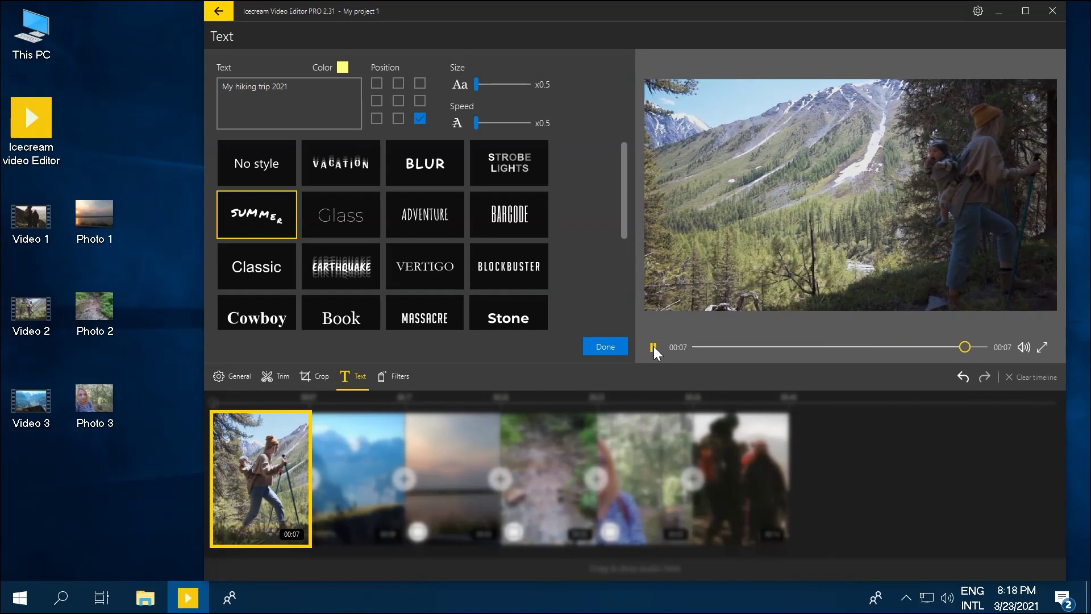
left_click(604, 345)
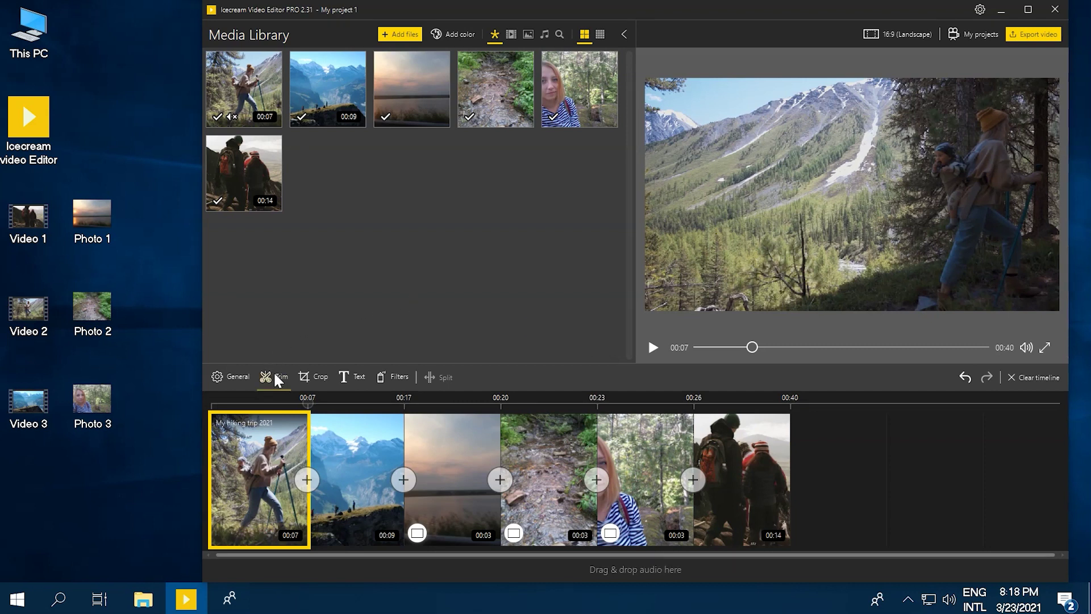
- Split the 9-second mountain clip at the 00:12 playhead position
left_click_drag(308, 403, 360, 402)
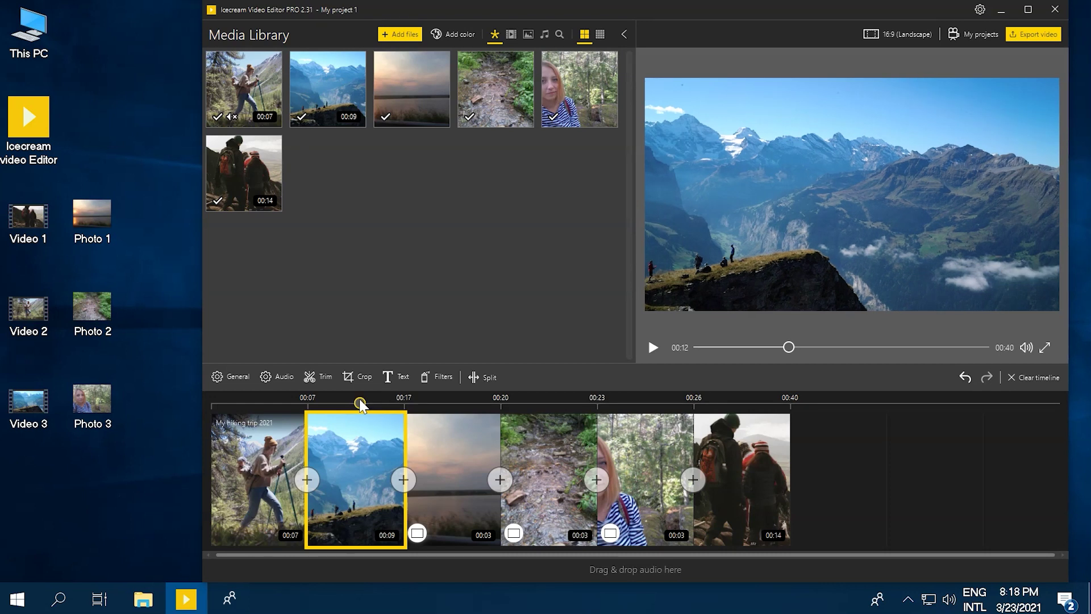
left_click(487, 378)
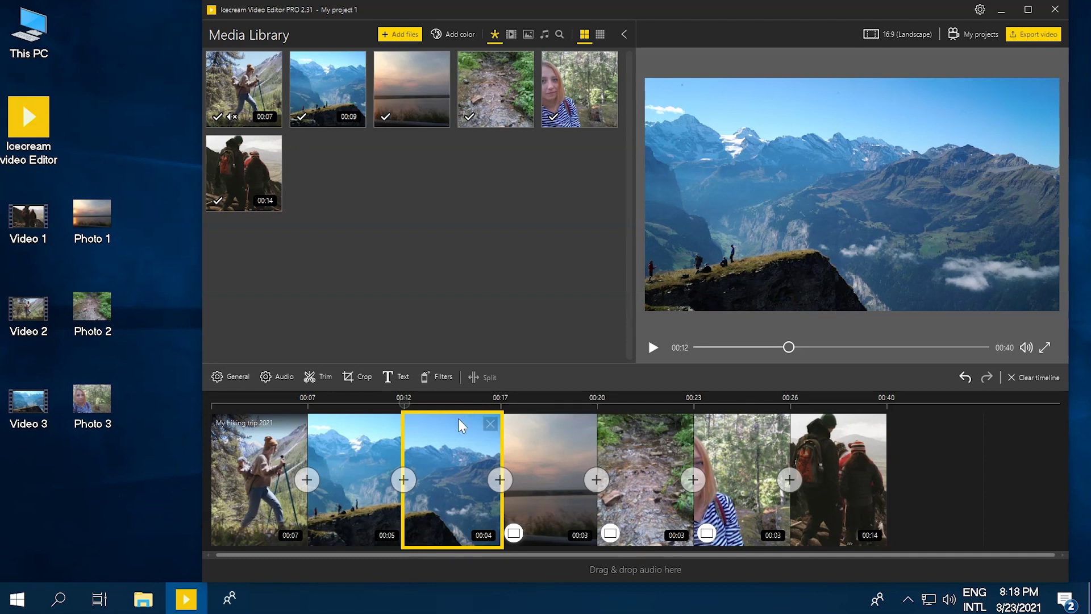
- Caption the 4-second clip 'Mountains' at x0.5 size and review it on the timeline
left_click(398, 378)
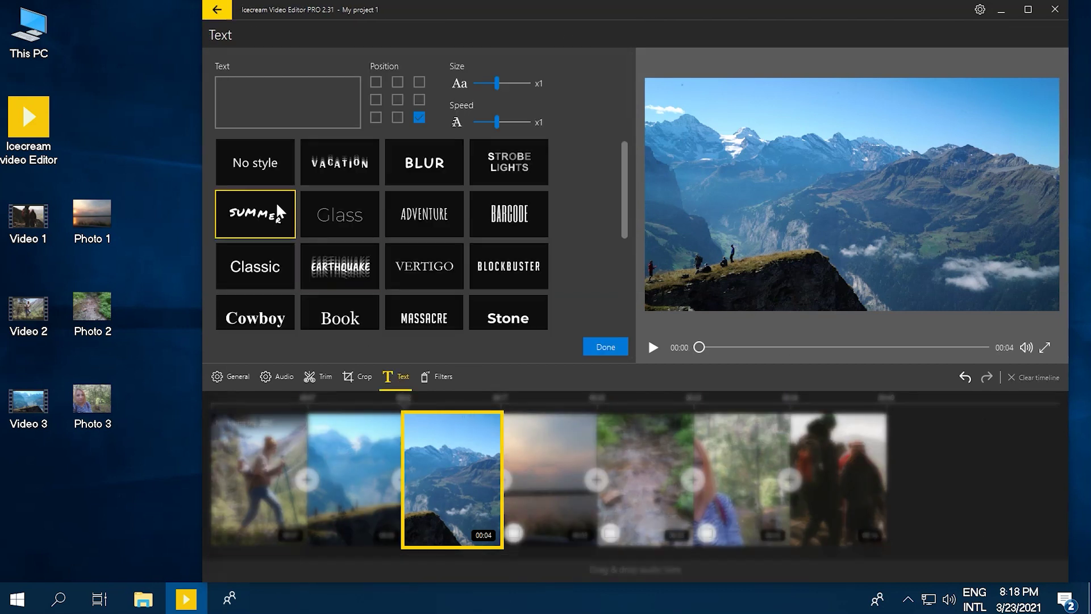
type("Moun")
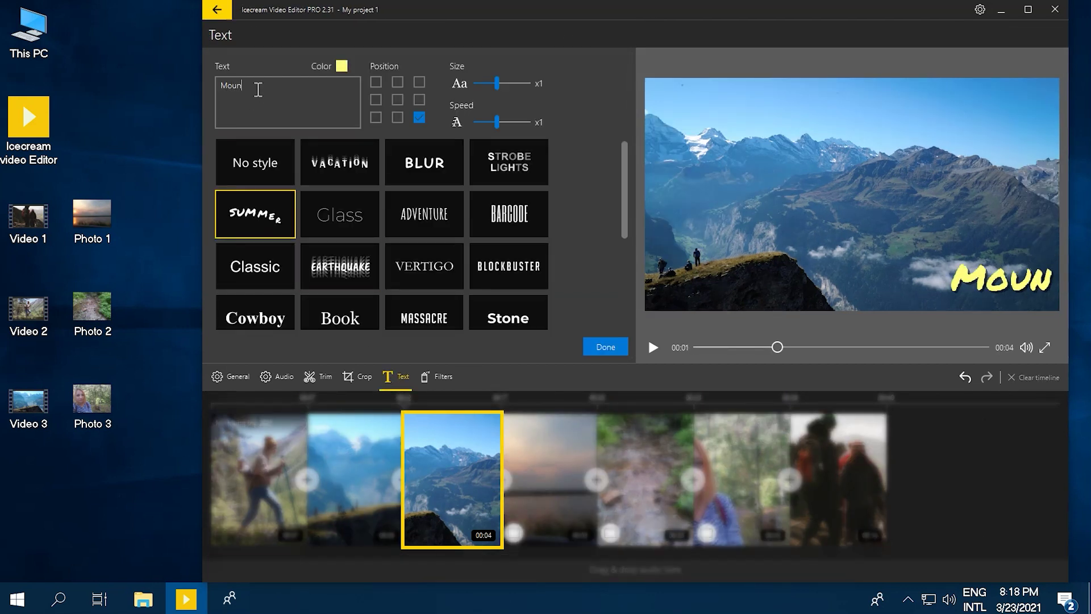
type("tains")
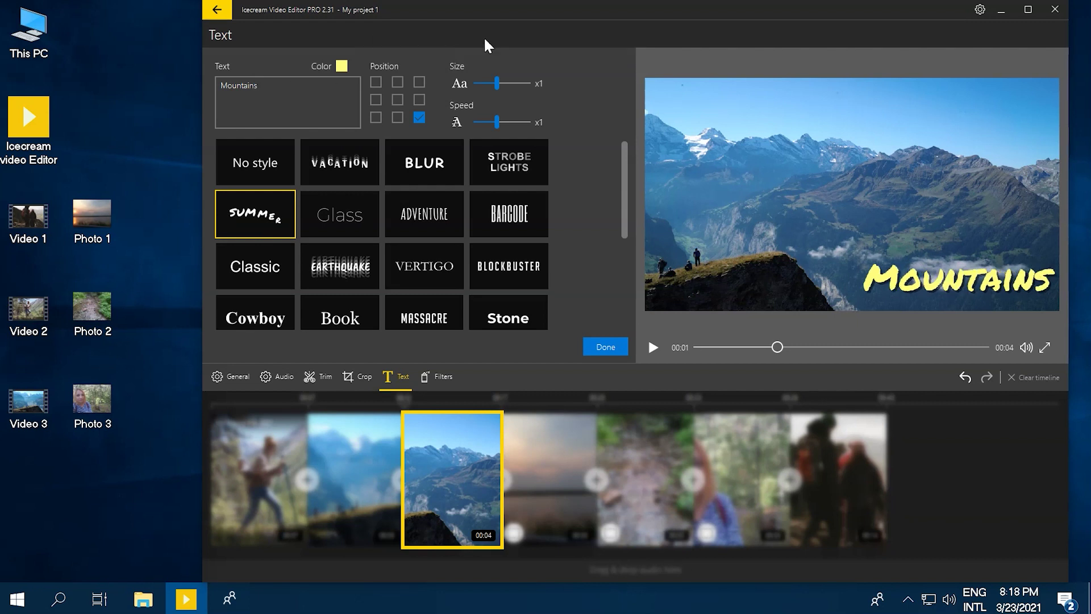
left_click_drag(497, 84, 479, 85)
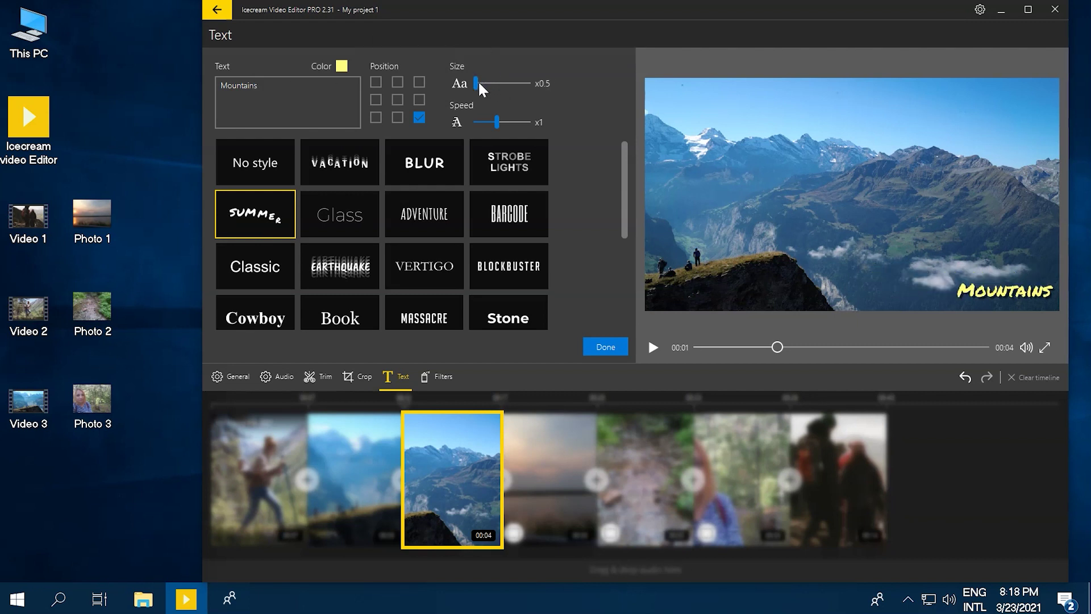
left_click(605, 346)
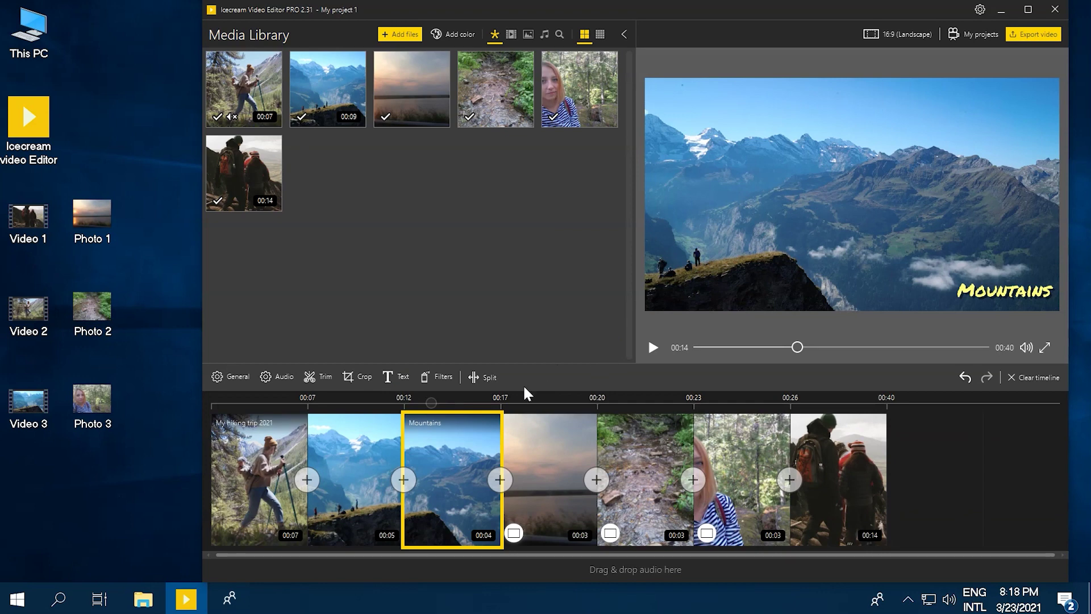
left_click_drag(432, 402, 392, 405)
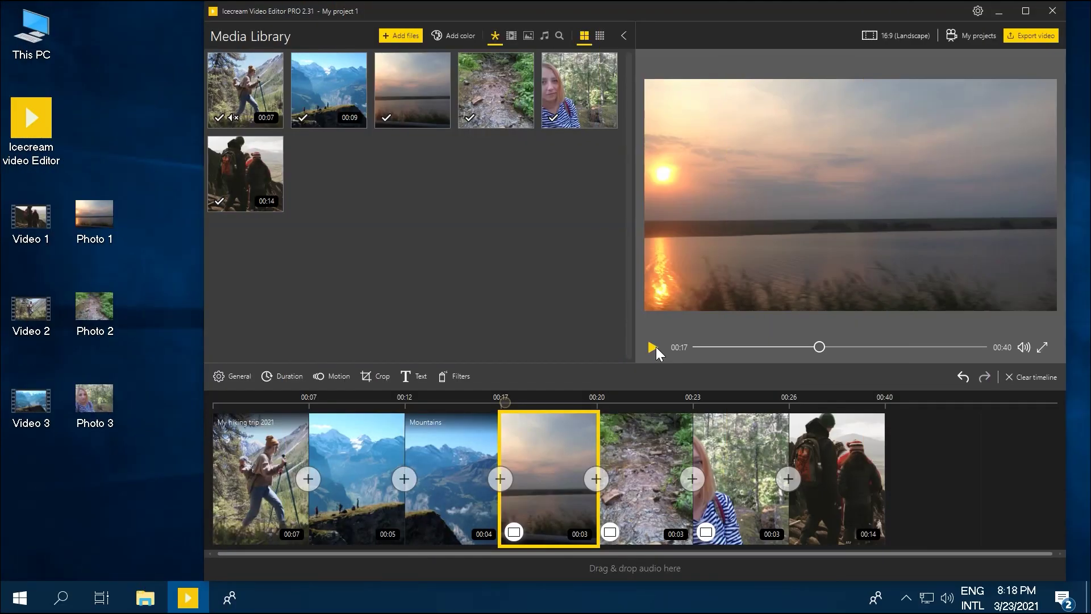
- Export the project as a FullHD mp4 named 'My new video'
left_click(1024, 33)
left_click_drag(719, 196, 553, 197)
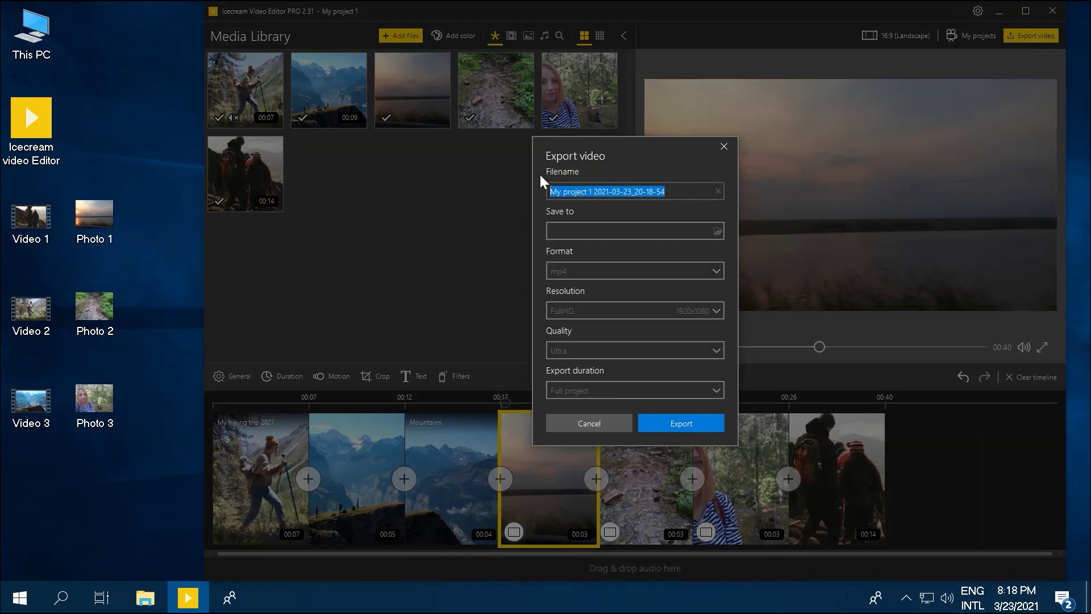
type("My new video")
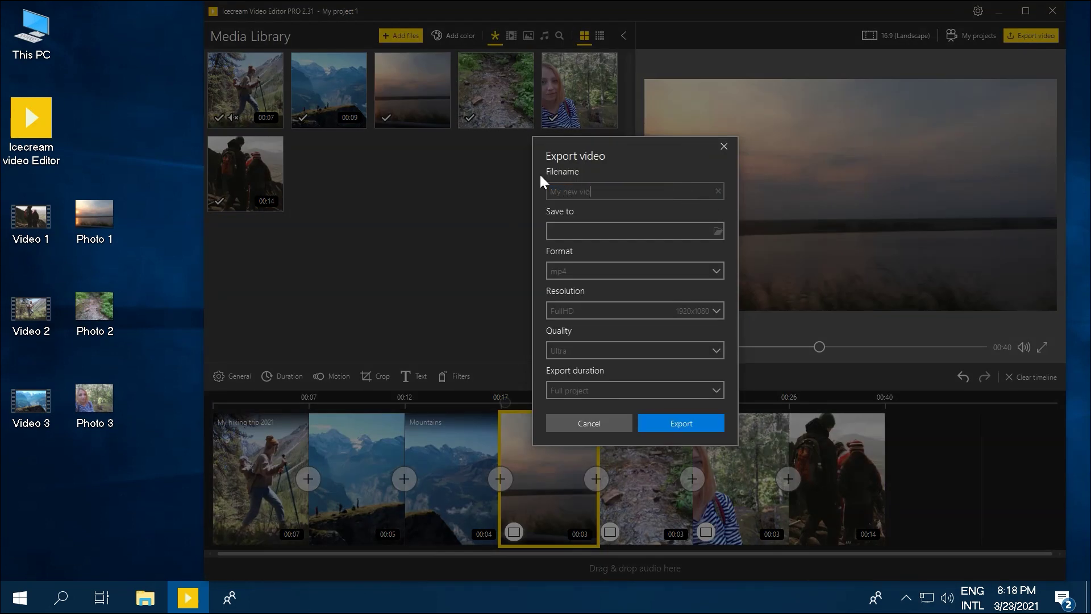
left_click(687, 421)
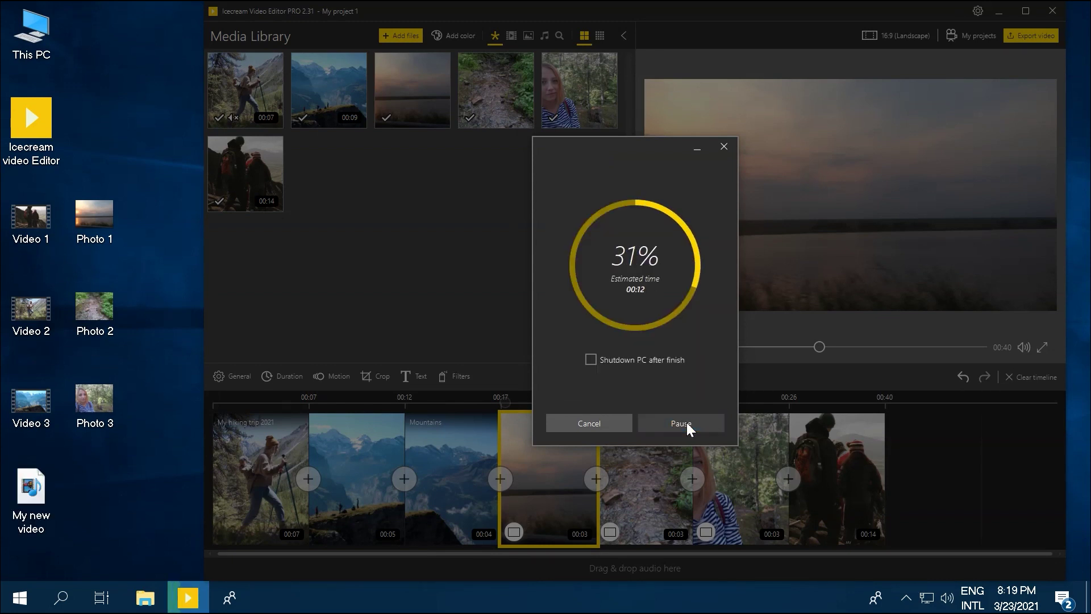